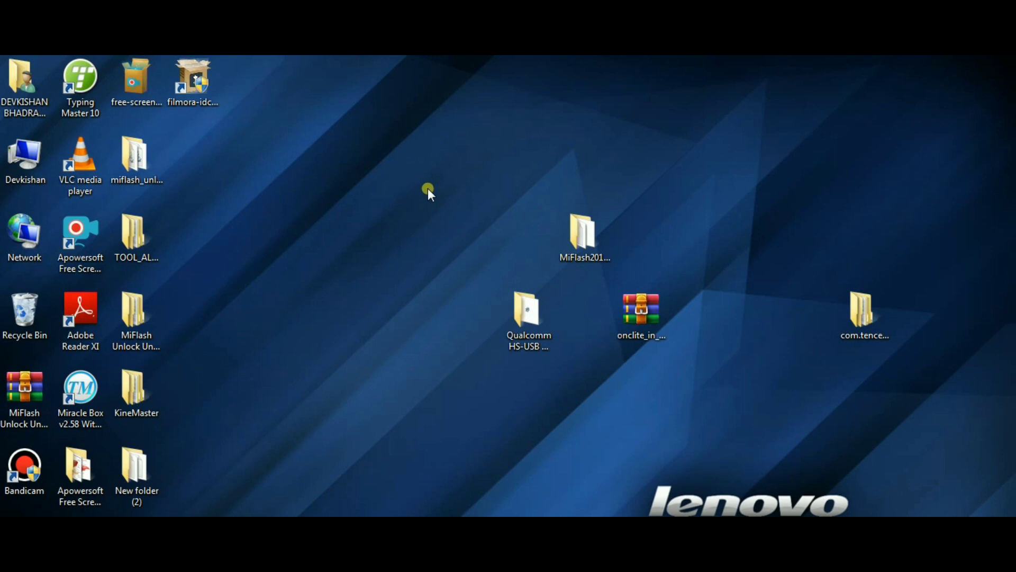
{"action": "left_click_drag", "start_coordinate": [427, 188], "coordinate": [700, 385]}
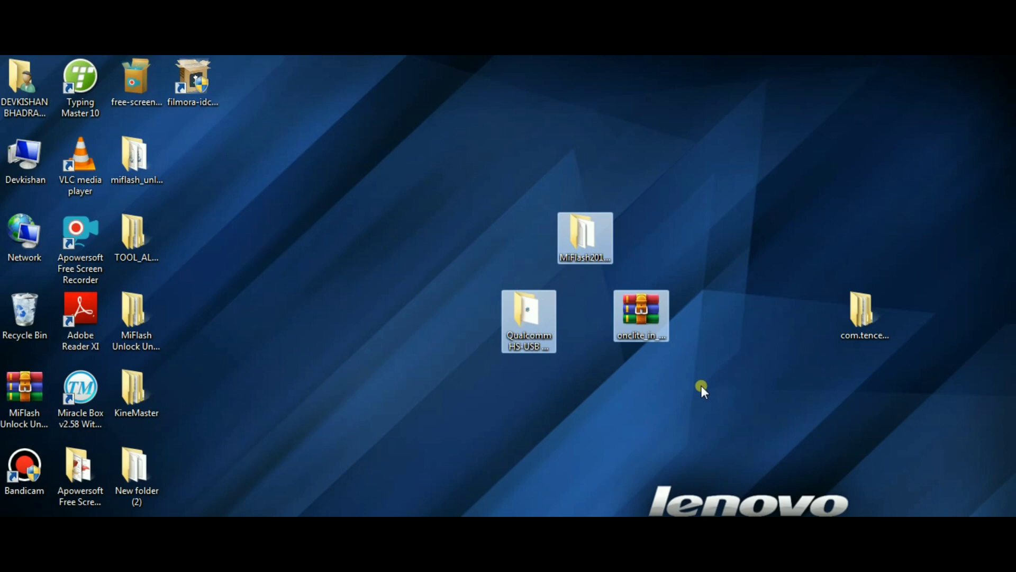
{"action": "left_click", "coordinate": [661, 412]}
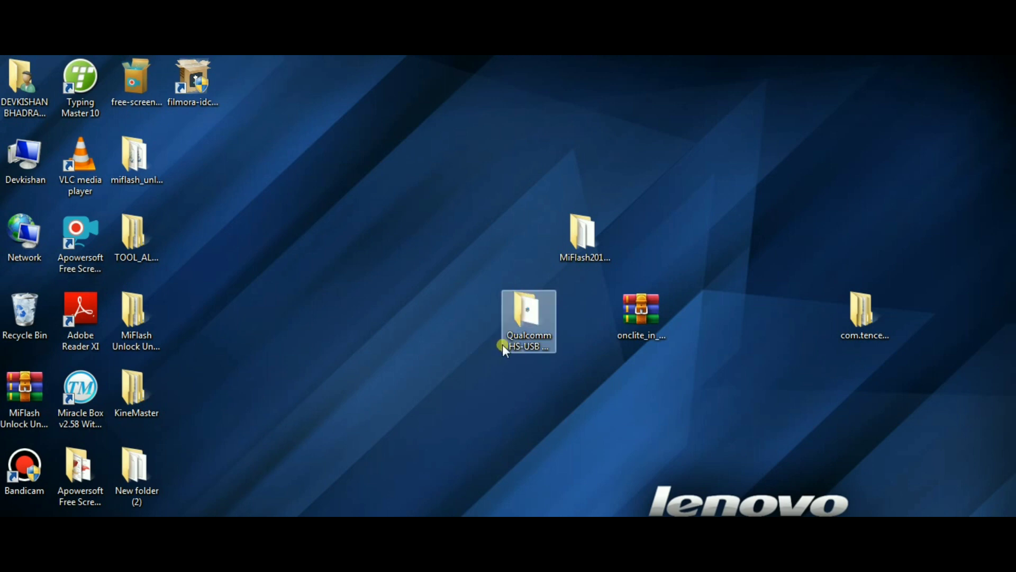
{"action": "left_click_drag", "start_coordinate": [497, 345], "coordinate": [527, 399]}
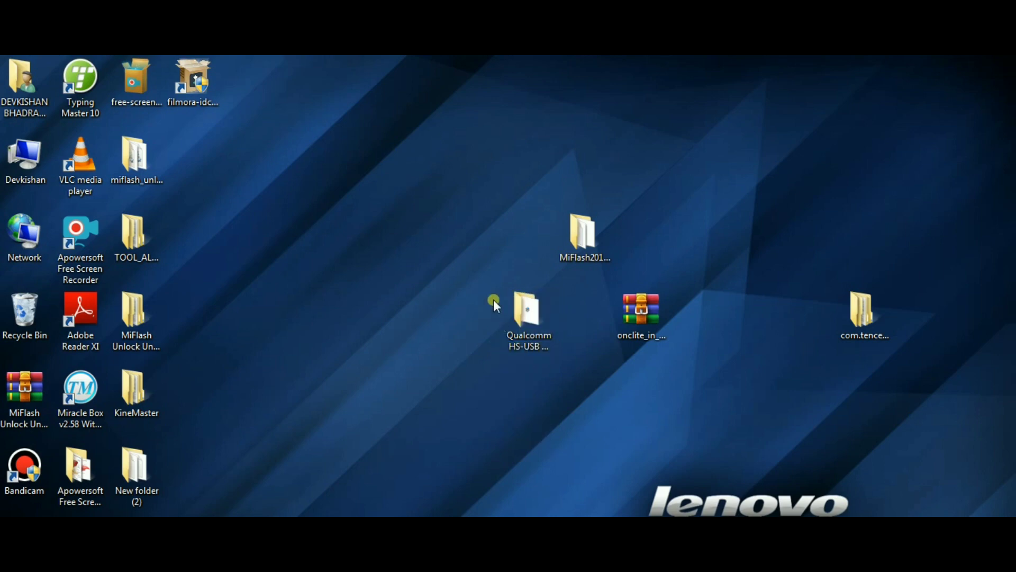
{"action": "mouse_move", "coordinate": [494, 300]}
{"action": "left_mouse_down"}
{"action": "mouse_move", "coordinate": [503, 373]}
{"action": "mouse_move", "coordinate": [523, 380]}
{"action": "mouse_move", "coordinate": [552, 295]}
{"action": "mouse_move", "coordinate": [500, 328]}
{"action": "left_mouse_up"}
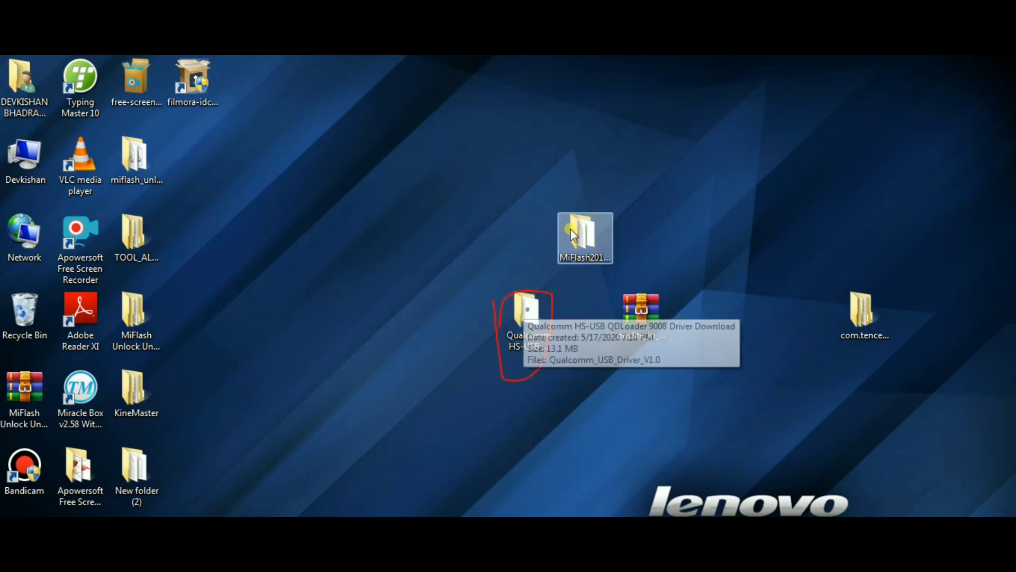
{"action": "mouse_move", "coordinate": [550, 215]}
{"action": "left_mouse_down"}
{"action": "mouse_move", "coordinate": [549, 245]}
{"action": "mouse_move", "coordinate": [612, 246]}
{"action": "mouse_move", "coordinate": [615, 163]}
{"action": "left_mouse_up"}
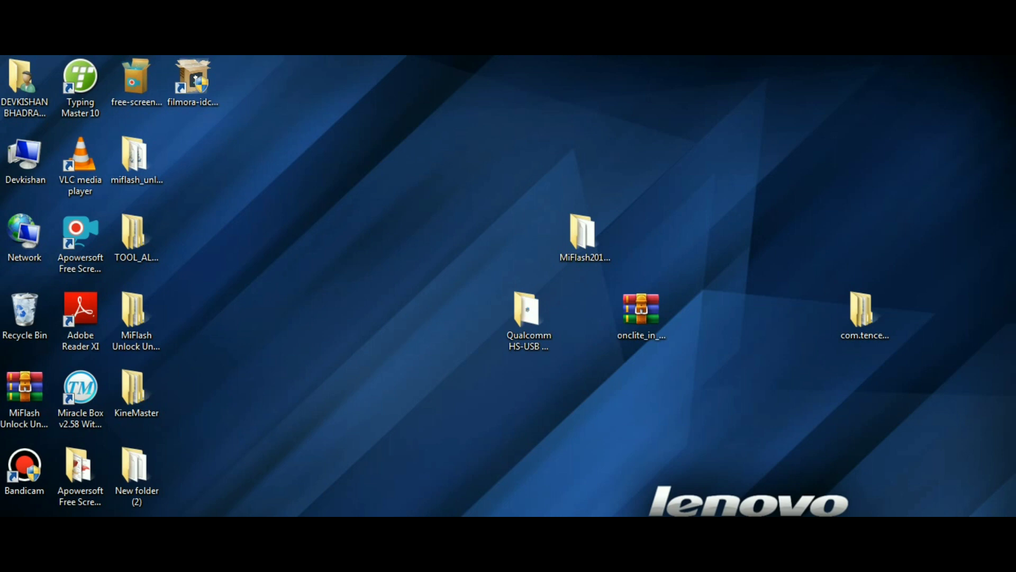
Step: Extract the onclite_in_global_images firmware archive on the desktop with WinRAR, keeping the default destination and extraction options
{"action": "right_click", "coordinate": [632, 317]}
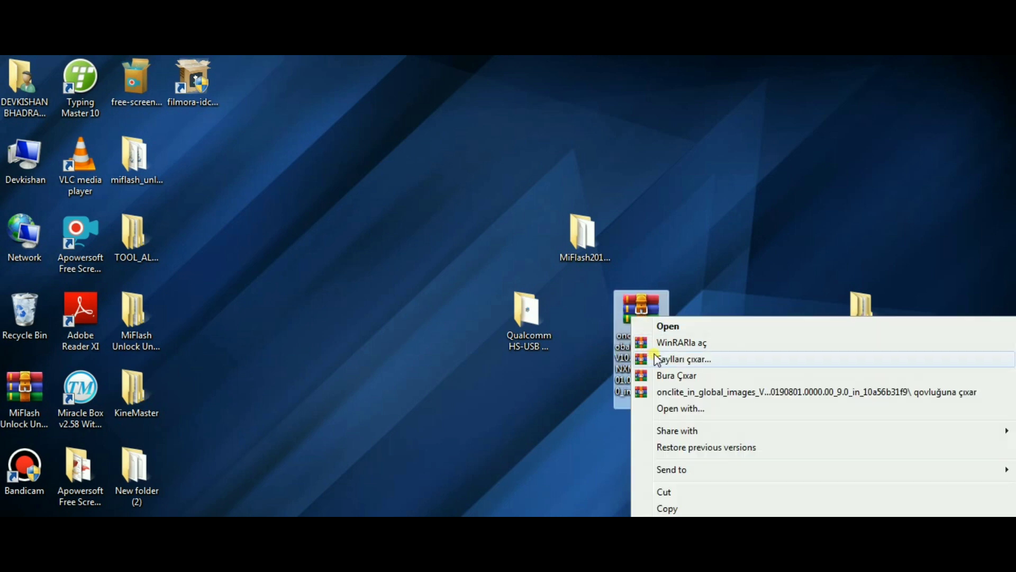
{"action": "left_click", "coordinate": [654, 355]}
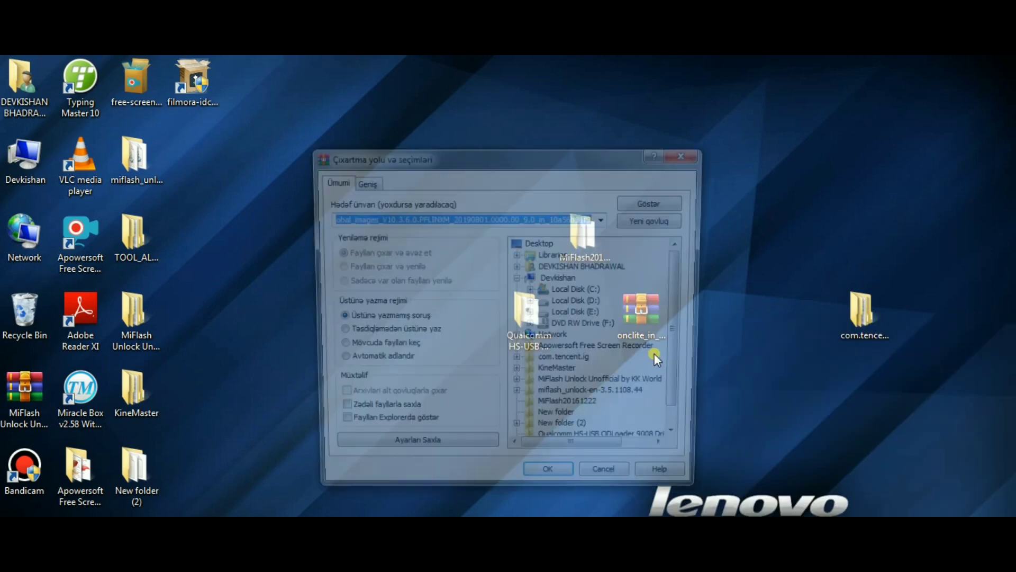
{"action": "left_click", "coordinate": [540, 484]}
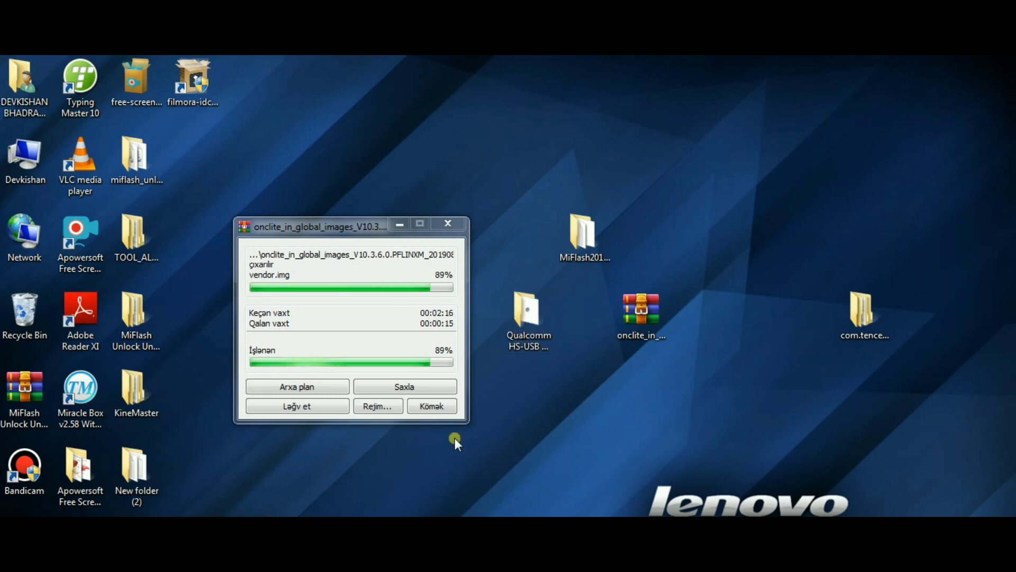
Step: Run the Qualcomm_USB_Driver_V1.0 installer from the Qualcomm HS-USB QDLoader 9008 driver folder on the desktop, and close the folder
{"action": "double_click", "coordinate": [519, 340]}
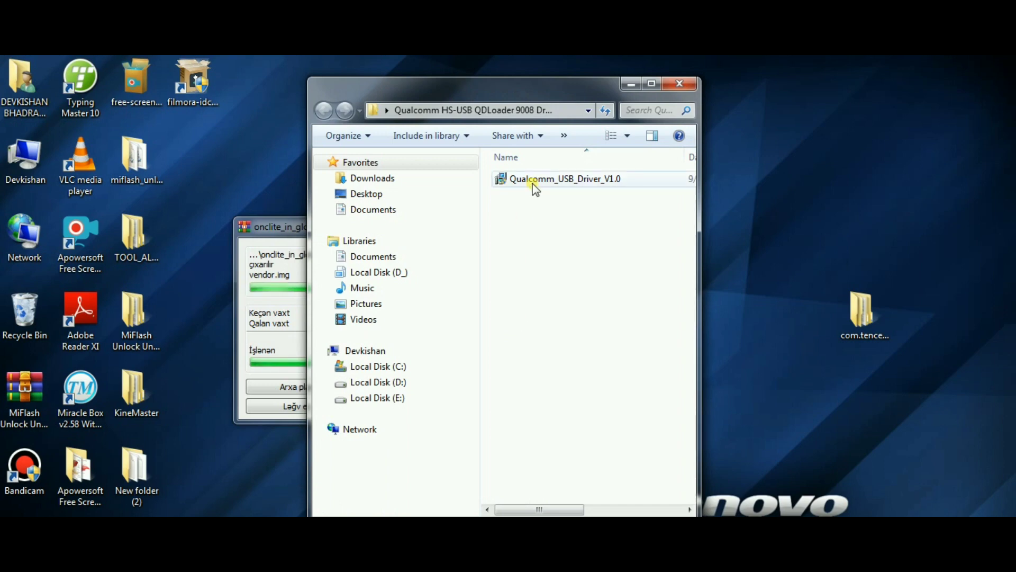
{"action": "double_click", "coordinate": [533, 182]}
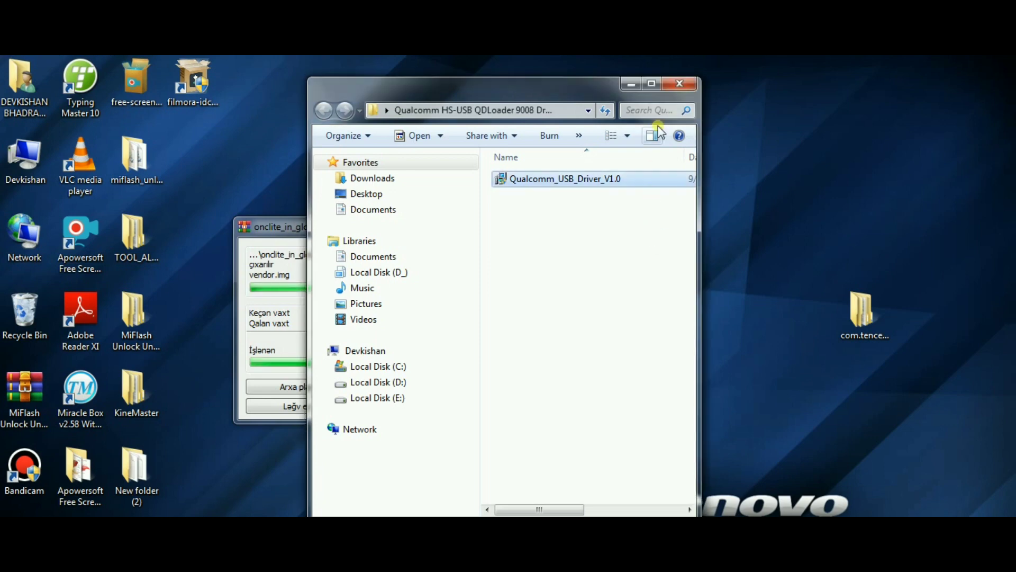
{"action": "left_click", "coordinate": [681, 85]}
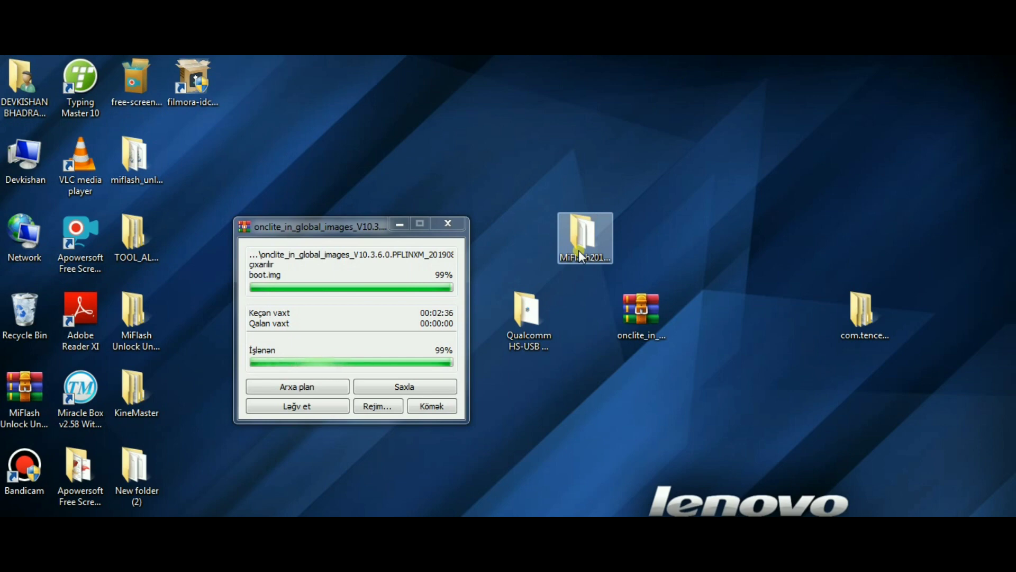
Step: Run the MiFlash20161220 installer from the MiFlash20161222 folder with the repair option, and close the finished wizard and the folder
{"action": "double_click", "coordinate": [572, 232]}
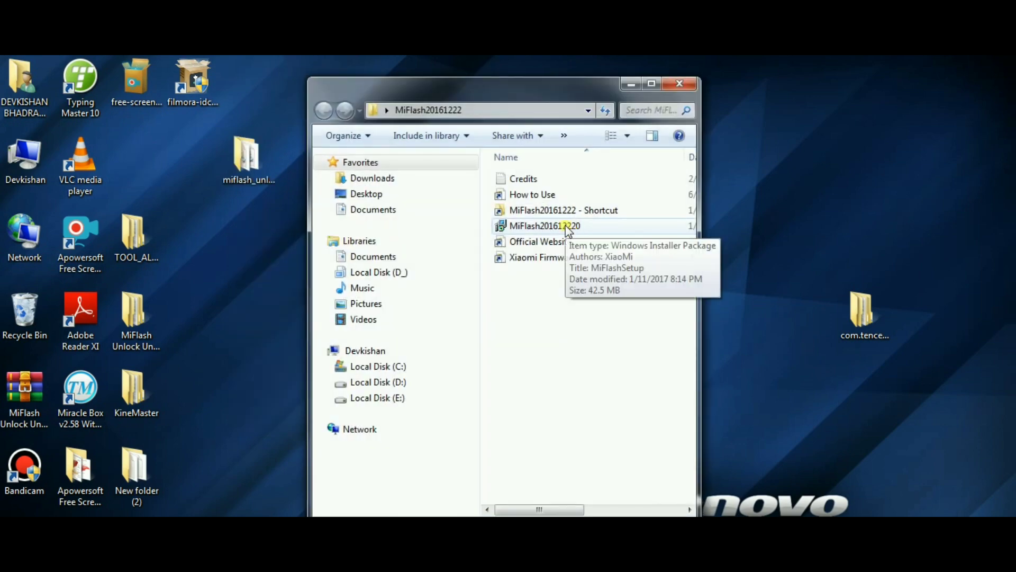
{"action": "double_click", "coordinate": [565, 226]}
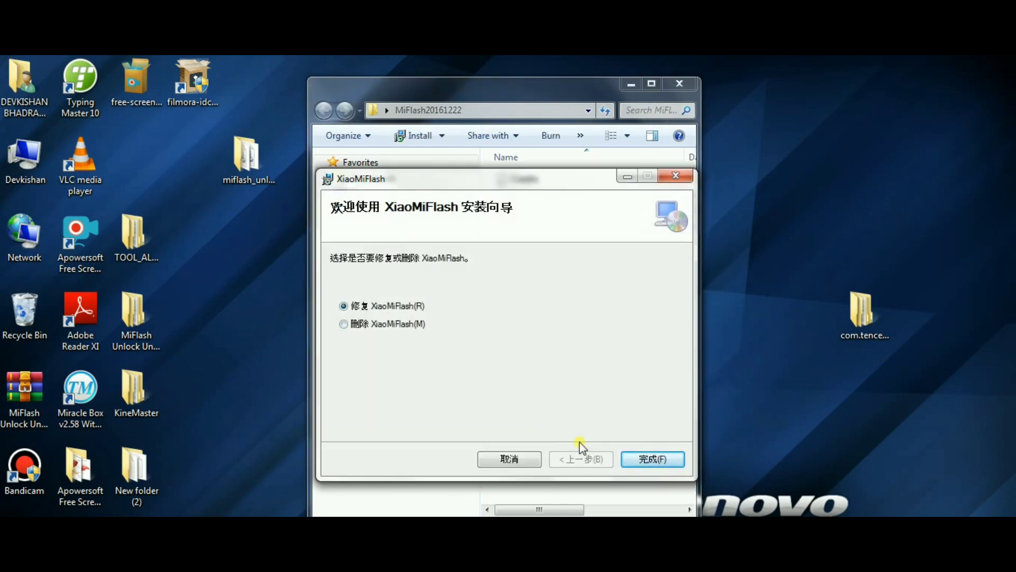
{"action": "left_click", "coordinate": [634, 459]}
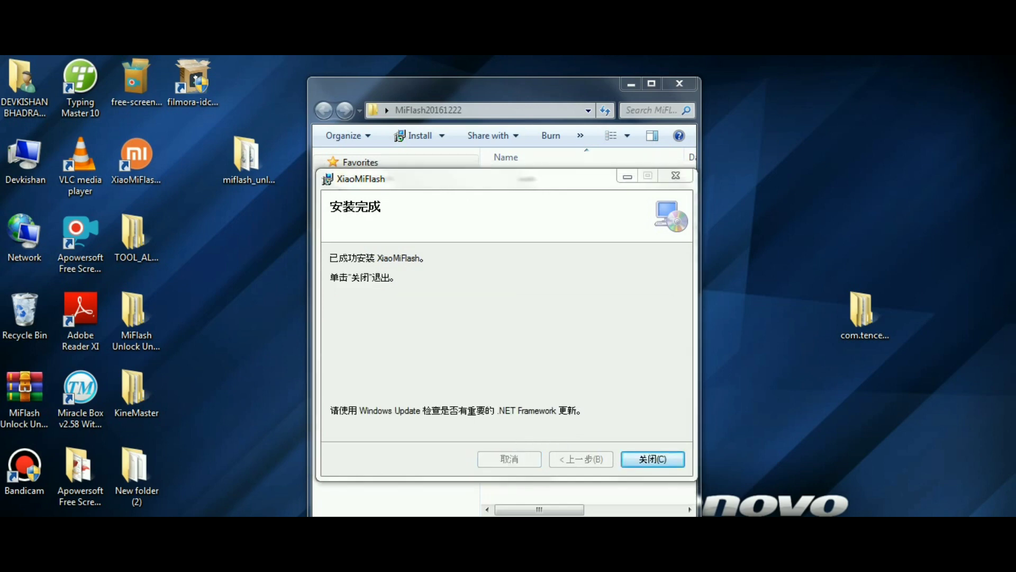
{"action": "left_click", "coordinate": [650, 459]}
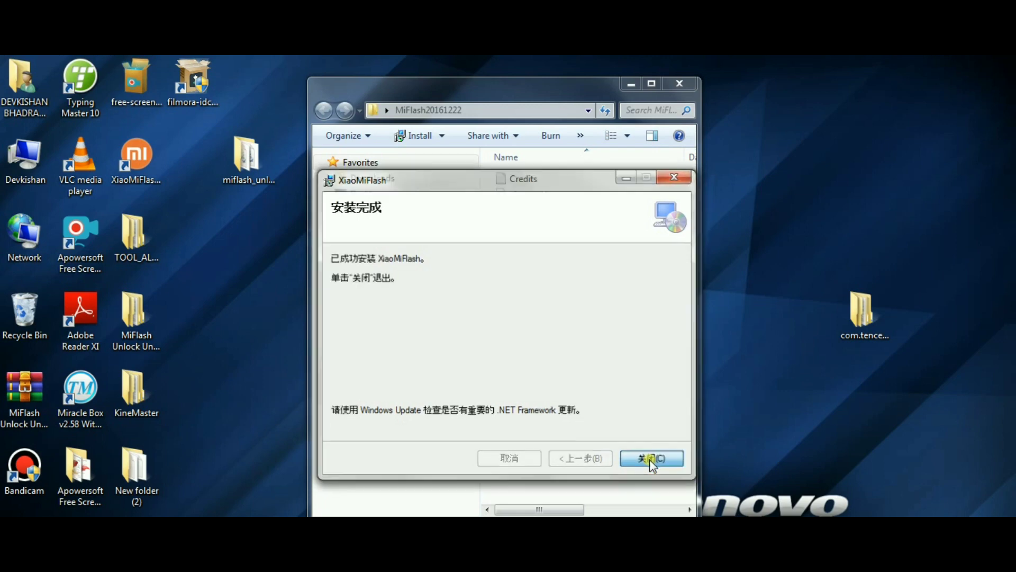
{"action": "left_click", "coordinate": [679, 85]}
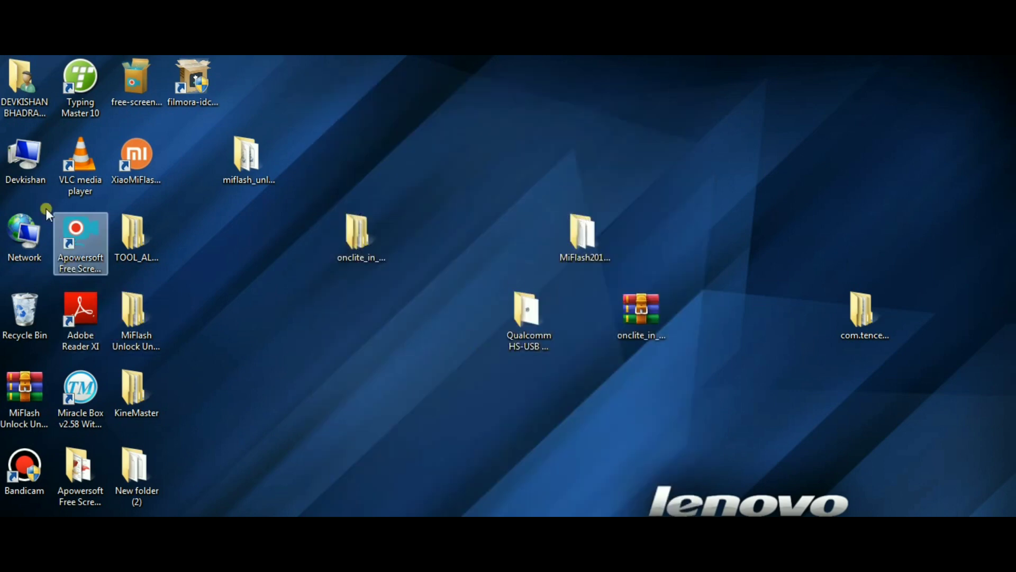
{"action": "double_click", "coordinate": [33, 175]}
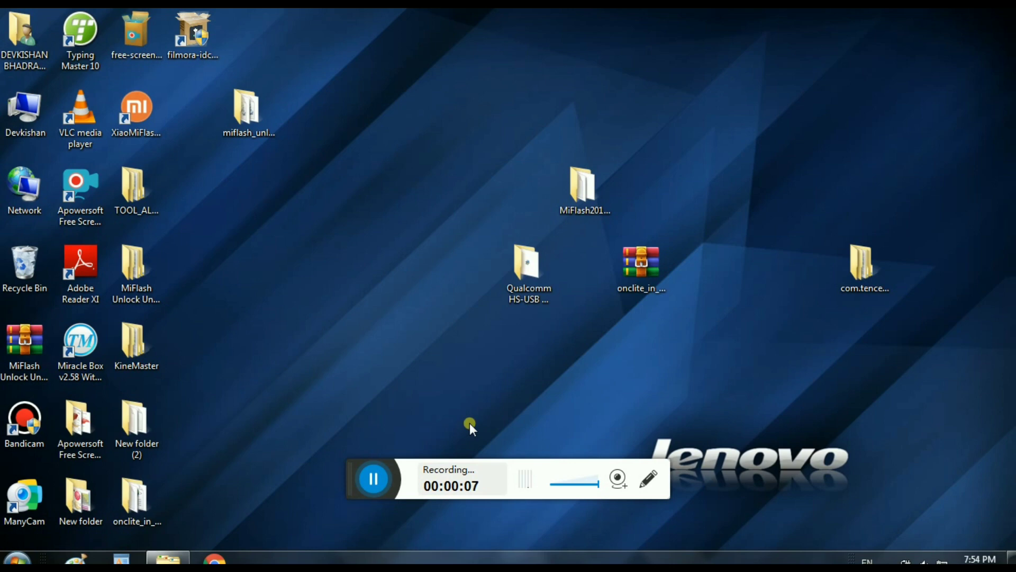
{"action": "right_click", "coordinate": [405, 327]}
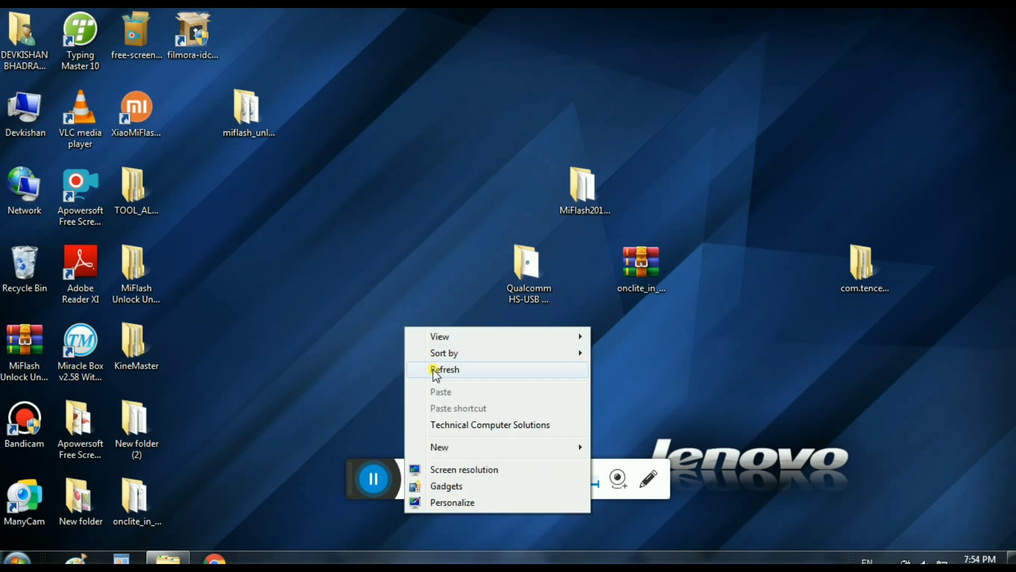
{"action": "left_click", "coordinate": [432, 370]}
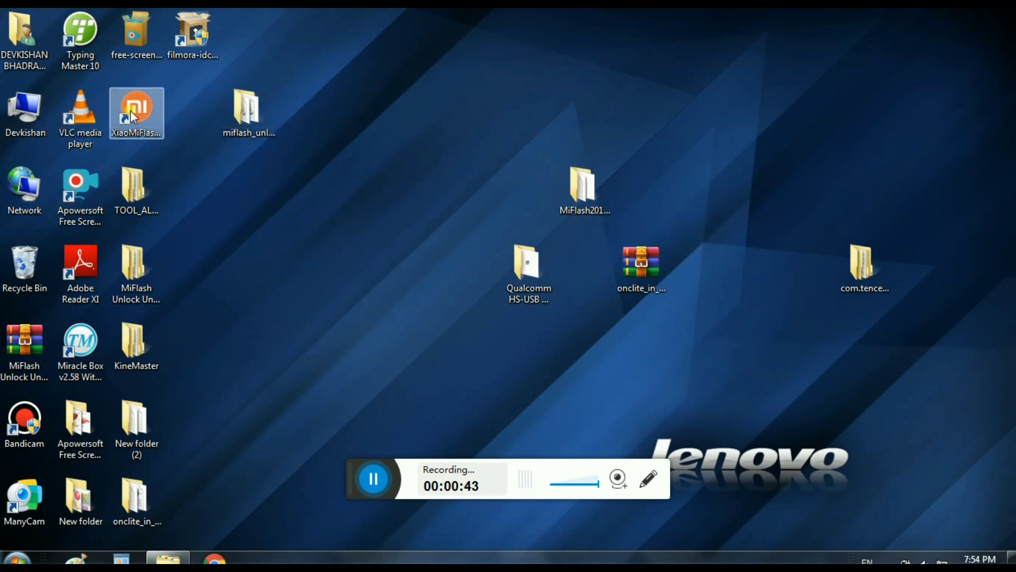
Step: Launch the XiaoMiFlash application from the XiaoMi\XiaoMiFlash folder on Local Disk (C:)
{"action": "double_click", "coordinate": [14, 106]}
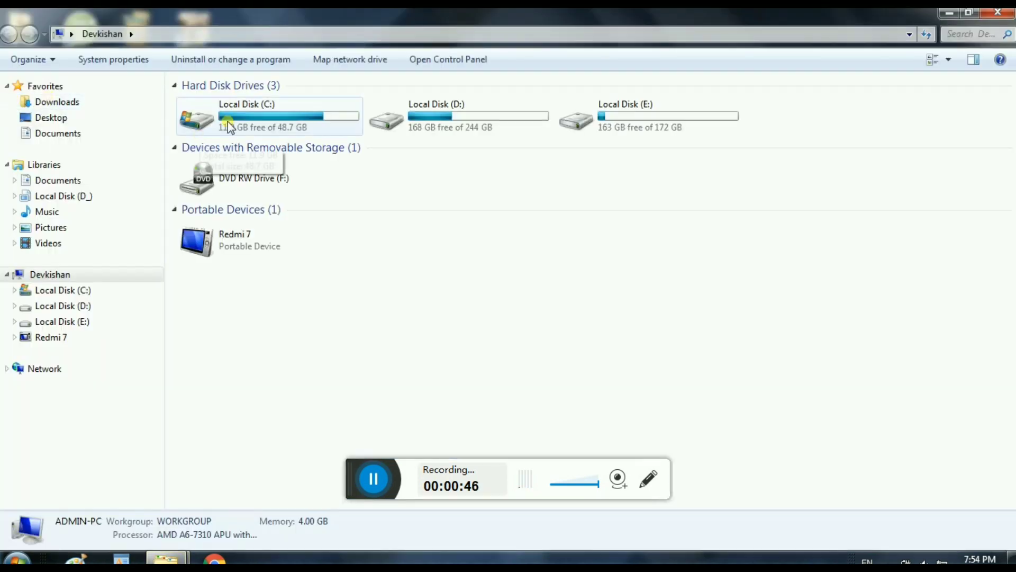
{"action": "left_click", "coordinate": [287, 105]}
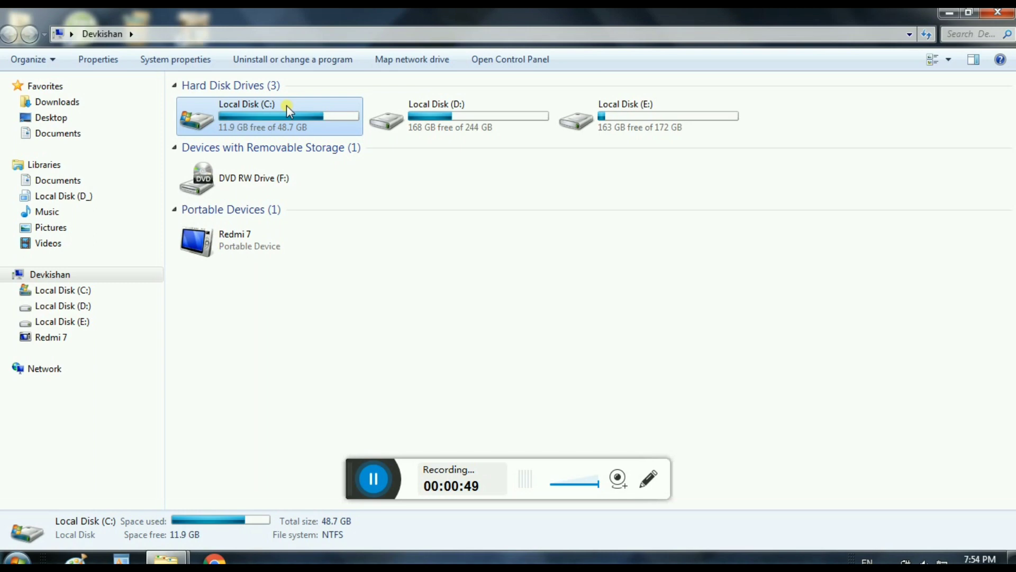
{"action": "double_click", "coordinate": [287, 106]}
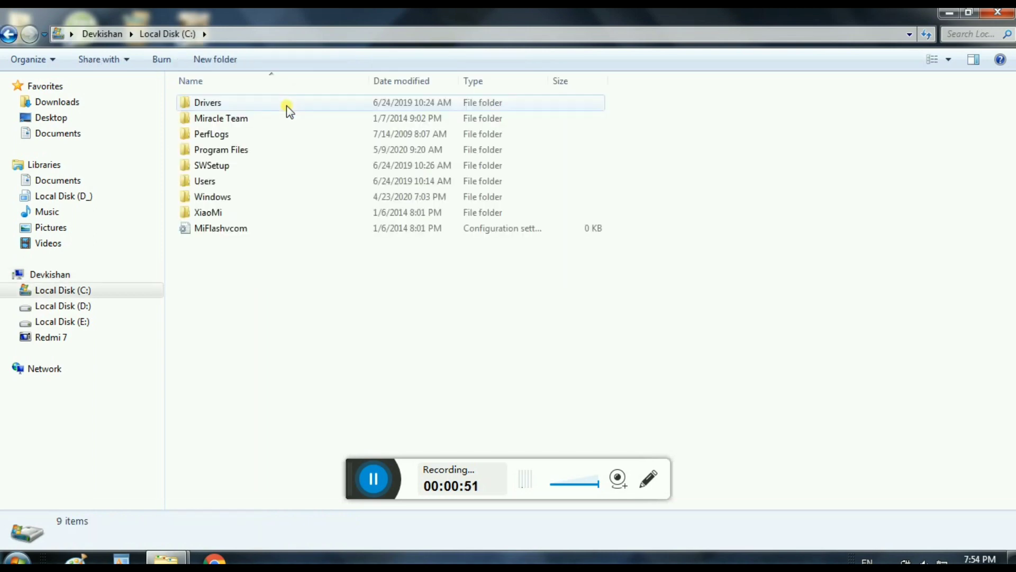
{"action": "left_click", "coordinate": [228, 212]}
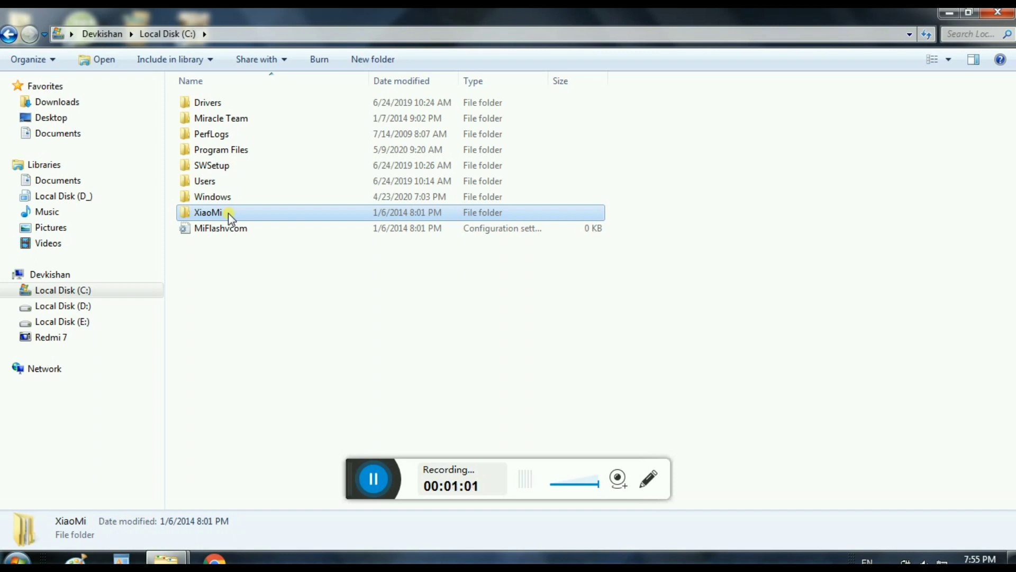
{"action": "double_click", "coordinate": [228, 213]}
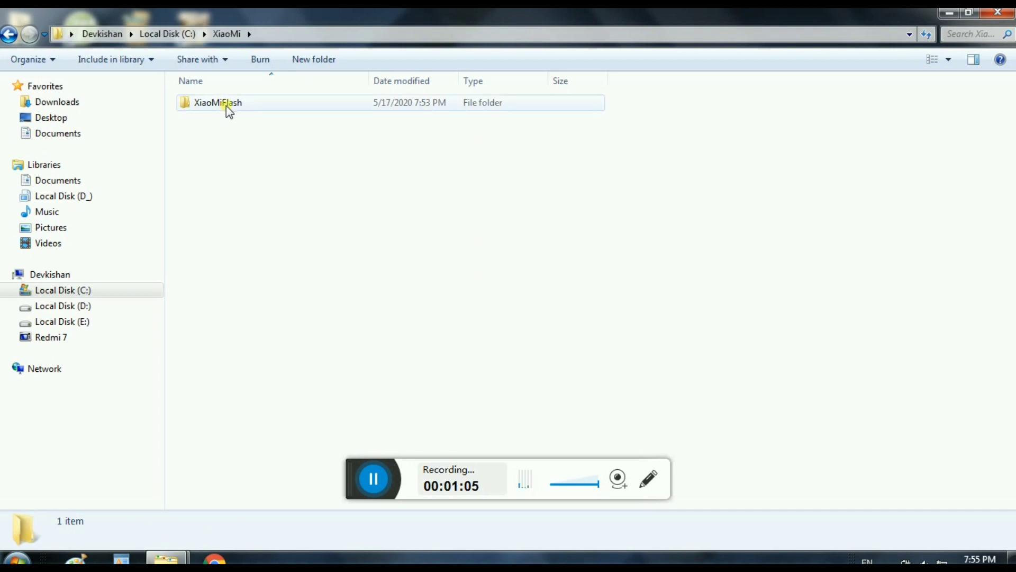
{"action": "double_click", "coordinate": [227, 105]}
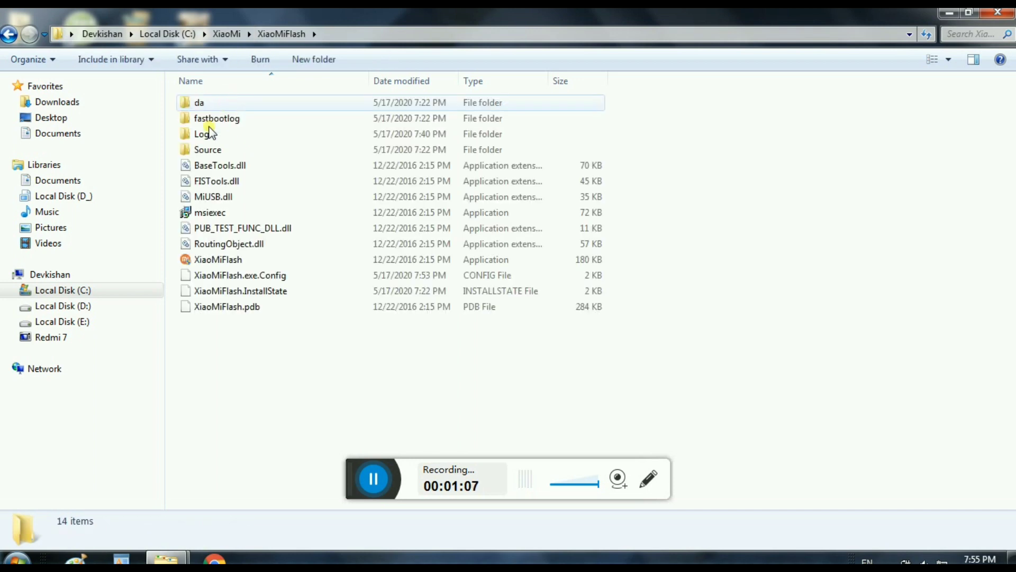
{"action": "left_click", "coordinate": [220, 261]}
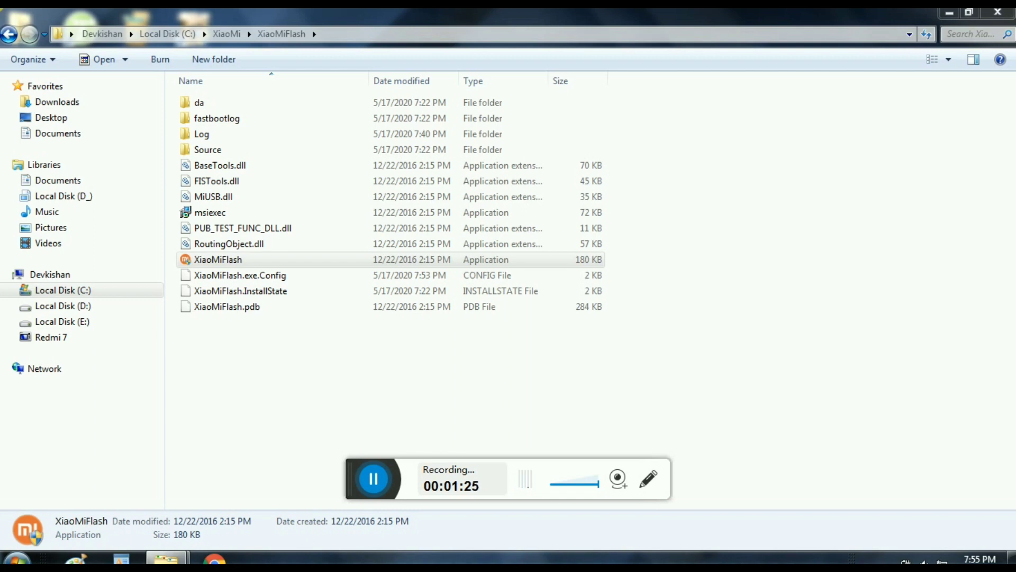
{"action": "key", "text": "Return"}
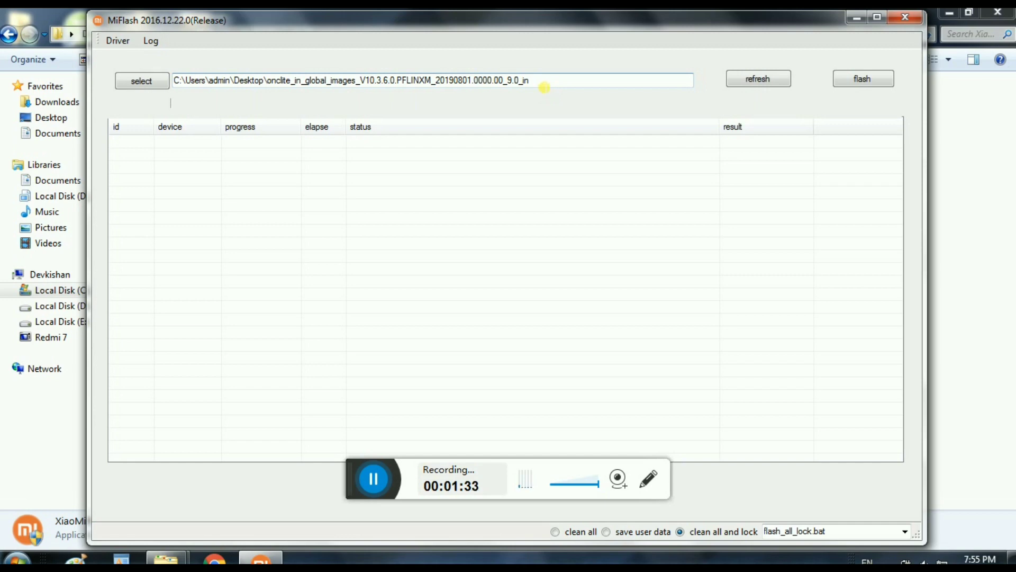
Step: Clear the existing firmware path in MiFlash
{"action": "key", "text": "BackSpace"}
{"action": "key", "text": "BackSpace"}
{"action": "key", "text": "BackSpace"}
{"action": "key", "text": "BackSpace"}
{"action": "key", "text": "BackSpace"}
{"action": "key", "text": "BackSpace"}
{"action": "key", "text": "BackSpace"}
{"action": "key", "text": "BackSpace"}
{"action": "key", "text": "BackSpace"}
{"action": "key", "text": "BackSpace"}
{"action": "key", "text": "BackSpace"}
{"action": "key", "text": "BackSpace"}
{"action": "key", "text": "BackSpace"}
{"action": "key", "text": "BackSpace"}
{"action": "key", "text": "BackSpace"}
{"action": "key", "text": "BackSpace"}
{"action": "key", "text": "BackSpace"}
{"action": "key", "text": "BackSpace"}
{"action": "key", "text": "BackSpace"}
{"action": "key", "text": "BackSpace"}
{"action": "key", "text": "BackSpace"}
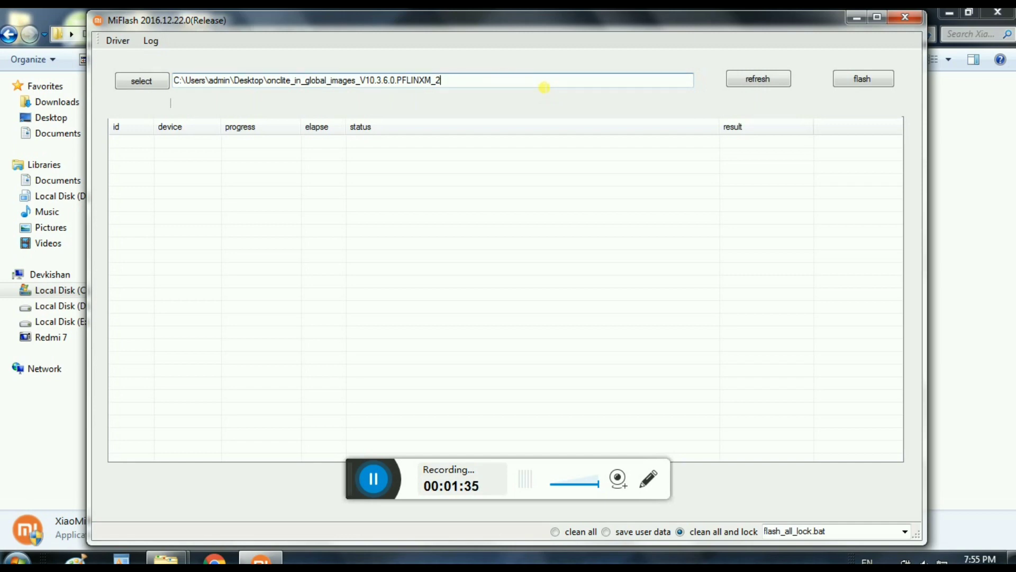
{"action": "key", "text": "BackSpace"}
{"action": "key", "text": "BackSpace"}
{"action": "key", "text": "BackSpace"}
{"action": "key", "text": "BackSpace"}
{"action": "key", "text": "BackSpace"}
{"action": "key", "text": "BackSpace"}
{"action": "key", "text": "BackSpace"}
{"action": "key", "text": "BackSpace"}
{"action": "key", "text": "BackSpace"}
{"action": "key", "text": "BackSpace"}
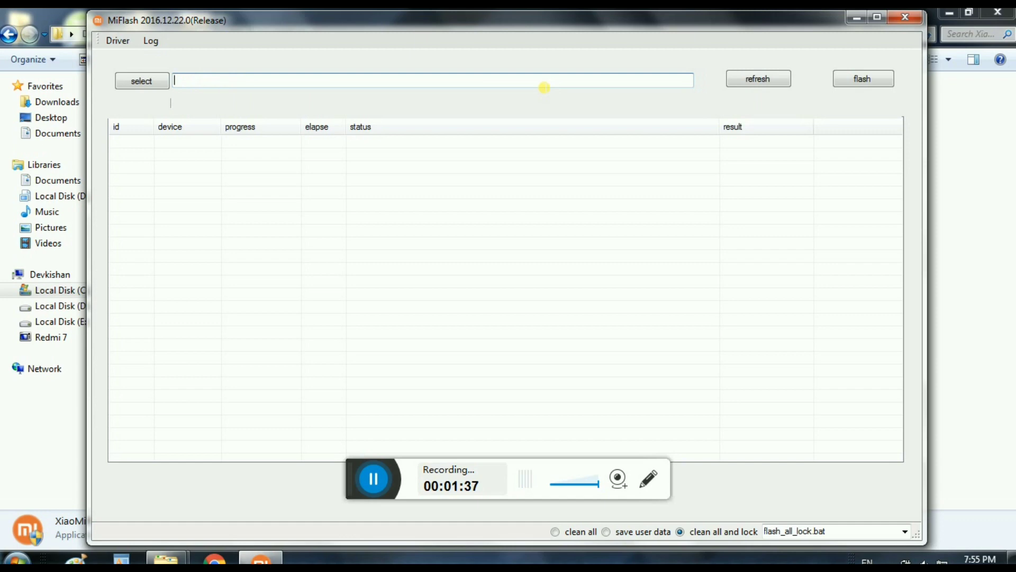
Step: Minimise the MiFlash and Explorer windows and move the extracted onclite firmware folder to a free area of the desktop
{"action": "left_click", "coordinate": [860, 18]}
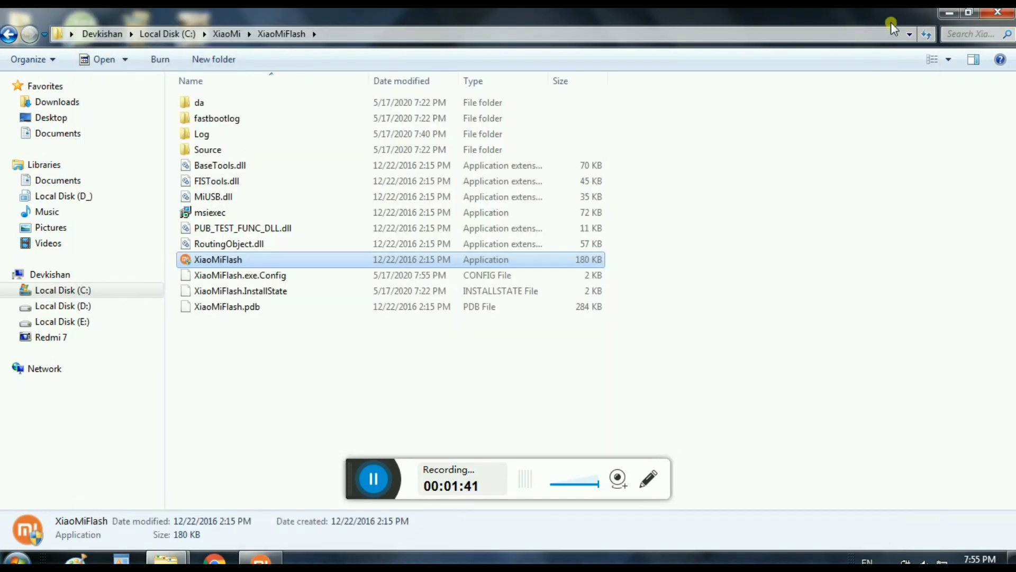
{"action": "left_click", "coordinate": [953, 15]}
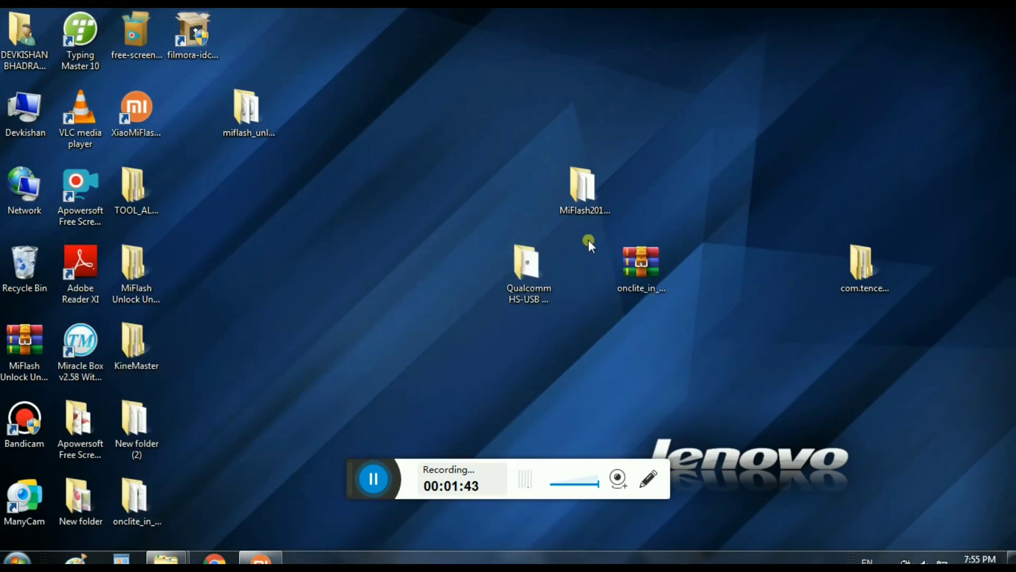
{"action": "left_click", "coordinate": [117, 508]}
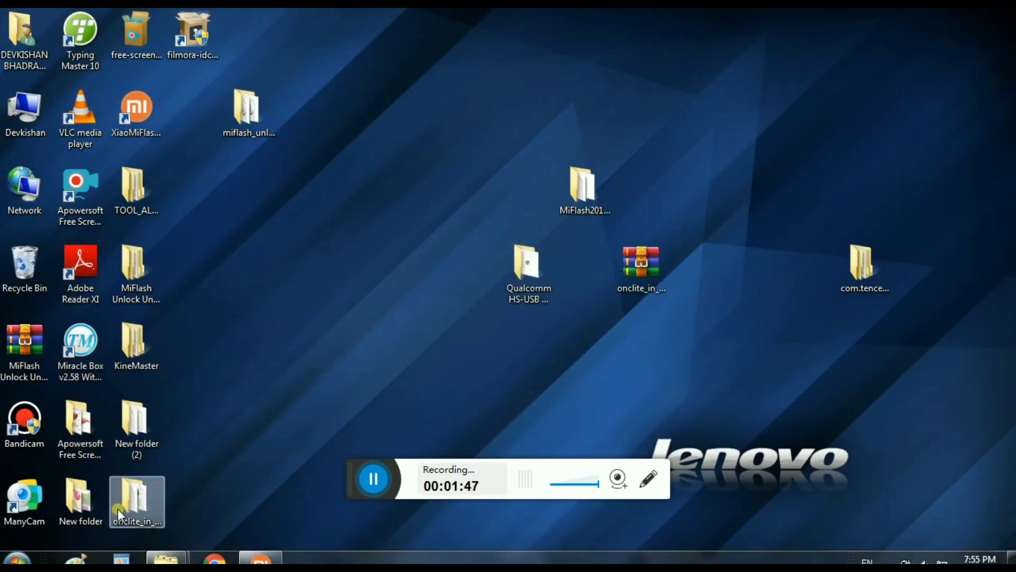
{"action": "left_click_drag", "start_coordinate": [117, 509], "coordinate": [312, 258]}
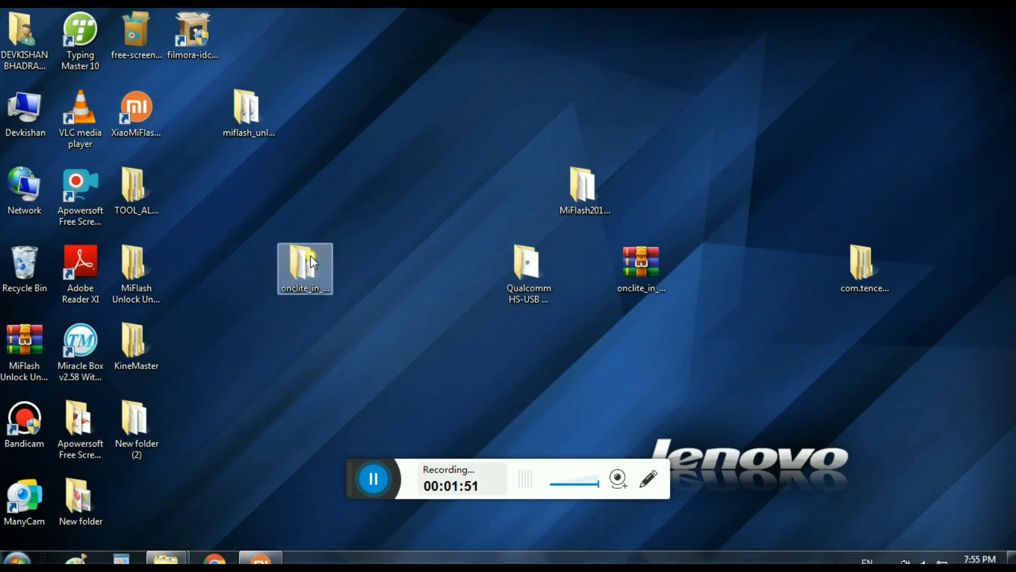
Step: Copy the address of the extracted onclite_in_global_images_V10.3.6.0.PFLINXM_20190801.0000.00_9.0_in firmware folder and minimise its window
{"action": "double_click", "coordinate": [312, 260]}
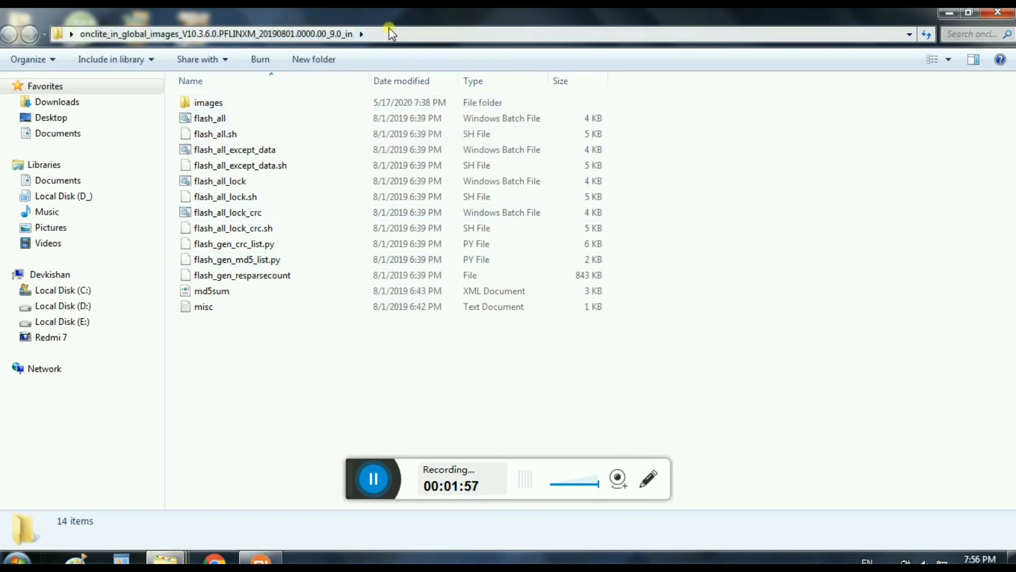
{"action": "left_click", "coordinate": [331, 35]}
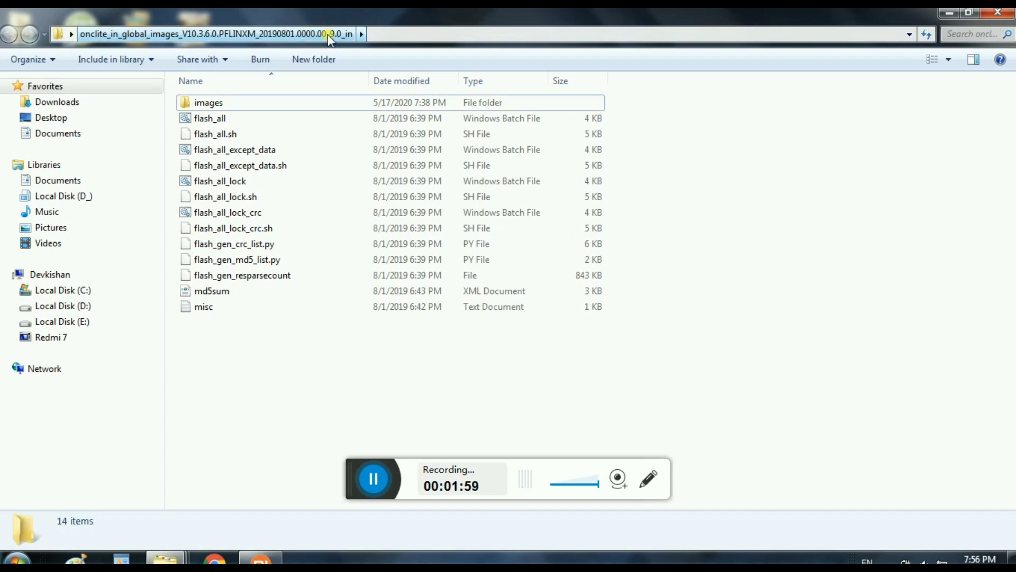
{"action": "right_click", "coordinate": [330, 36]}
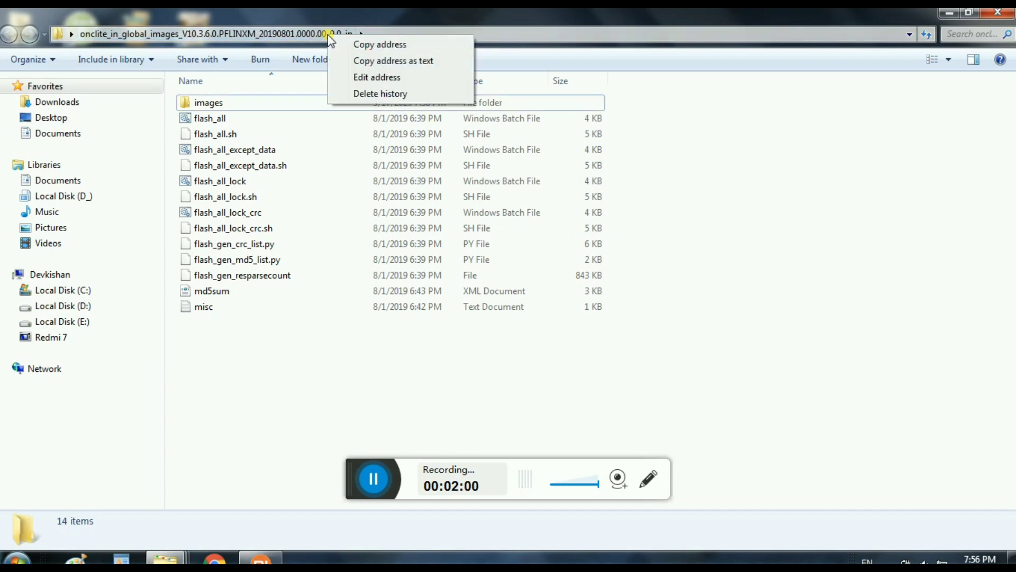
{"action": "left_click", "coordinate": [402, 46]}
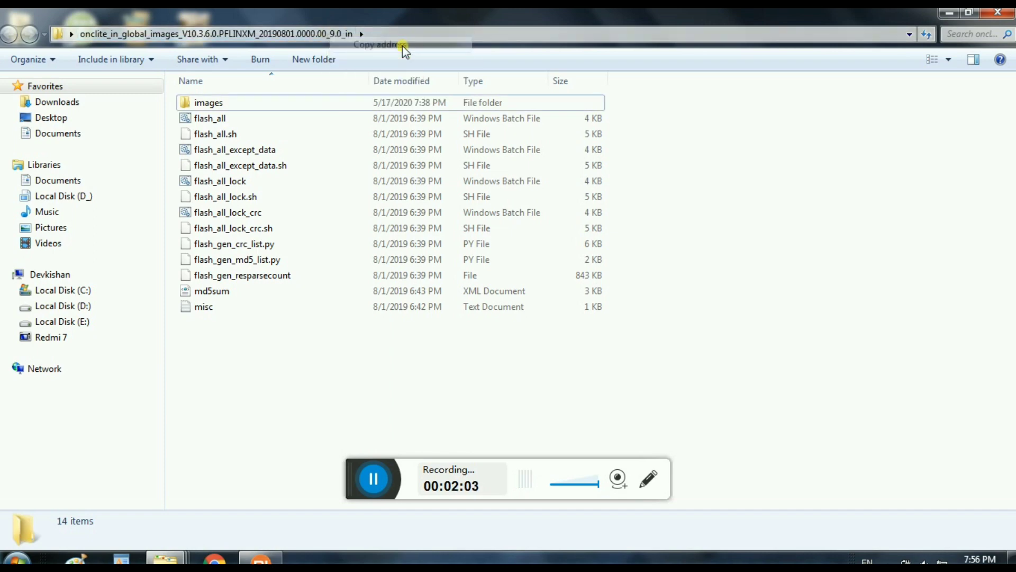
{"action": "left_click", "coordinate": [949, 11]}
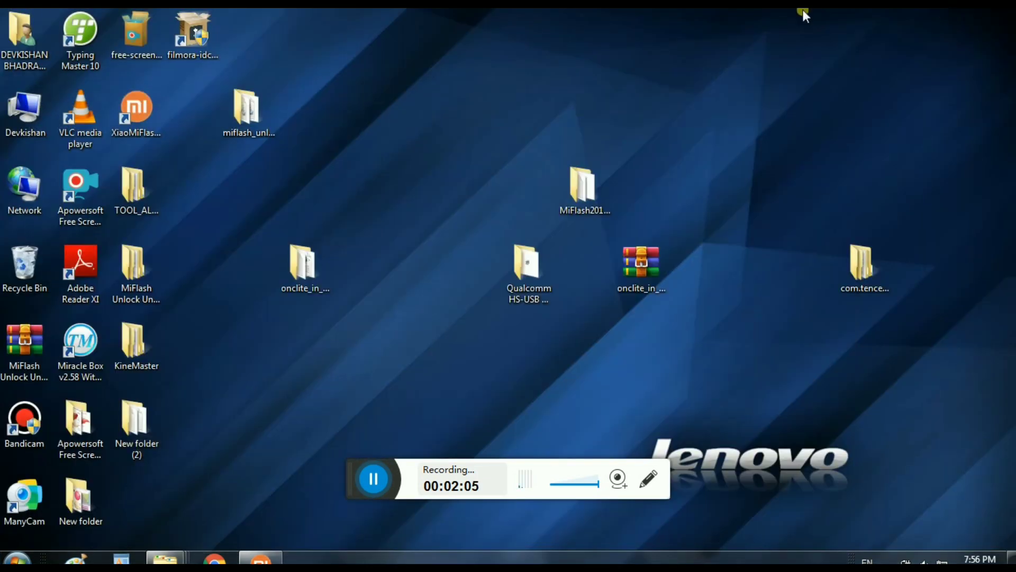
Step: Restore the MiFlash window and paste the copied onclite folder address as the firmware path
{"action": "left_click", "coordinate": [261, 560]}
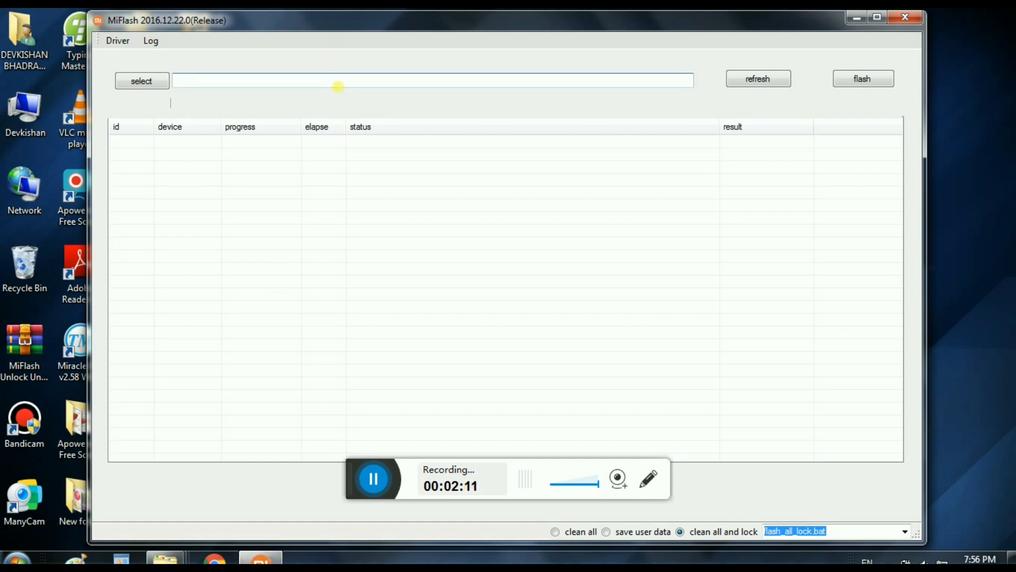
{"action": "right_click", "coordinate": [333, 81]}
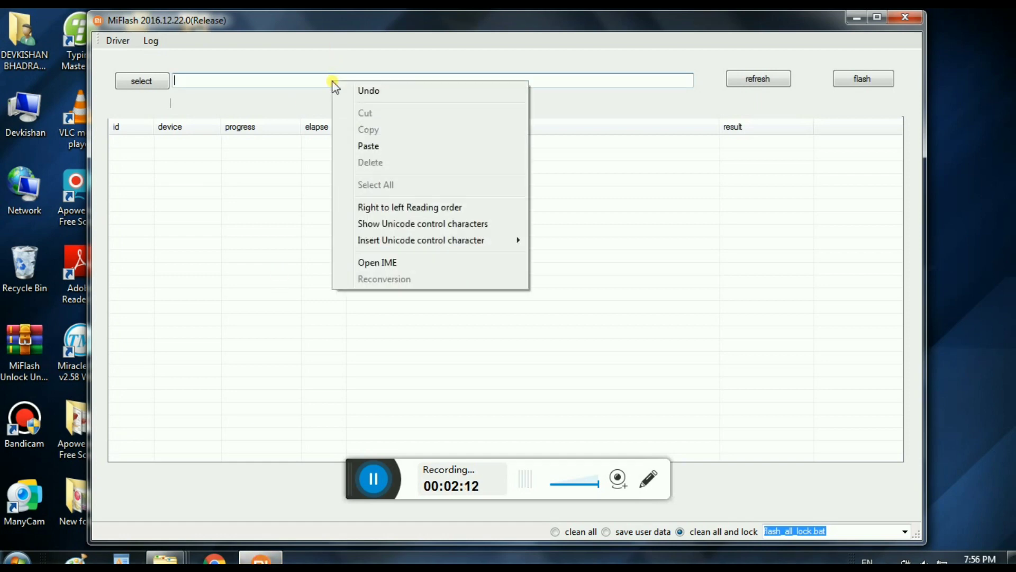
{"action": "left_click", "coordinate": [380, 146]}
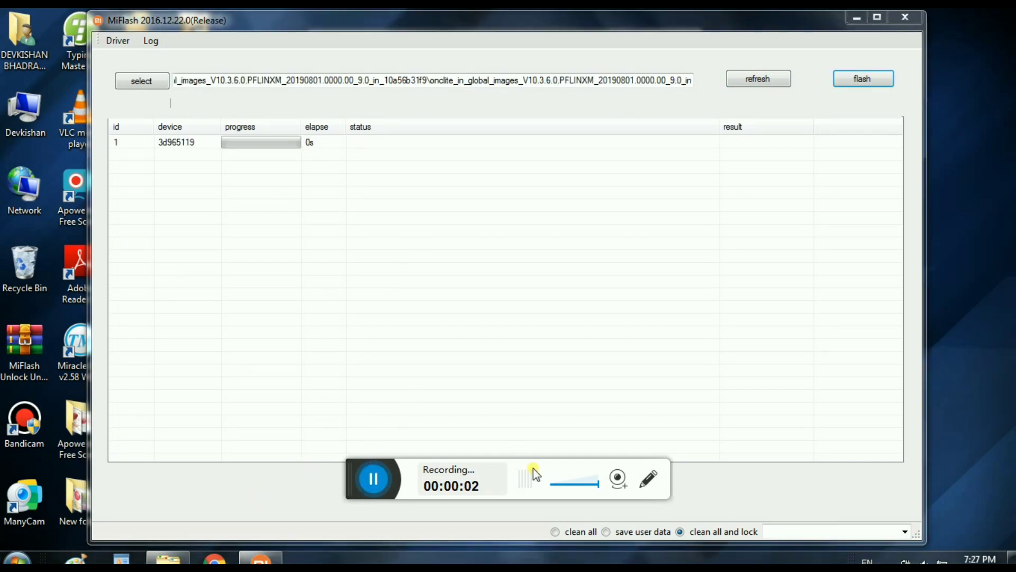
{"action": "left_click", "coordinate": [646, 482]}
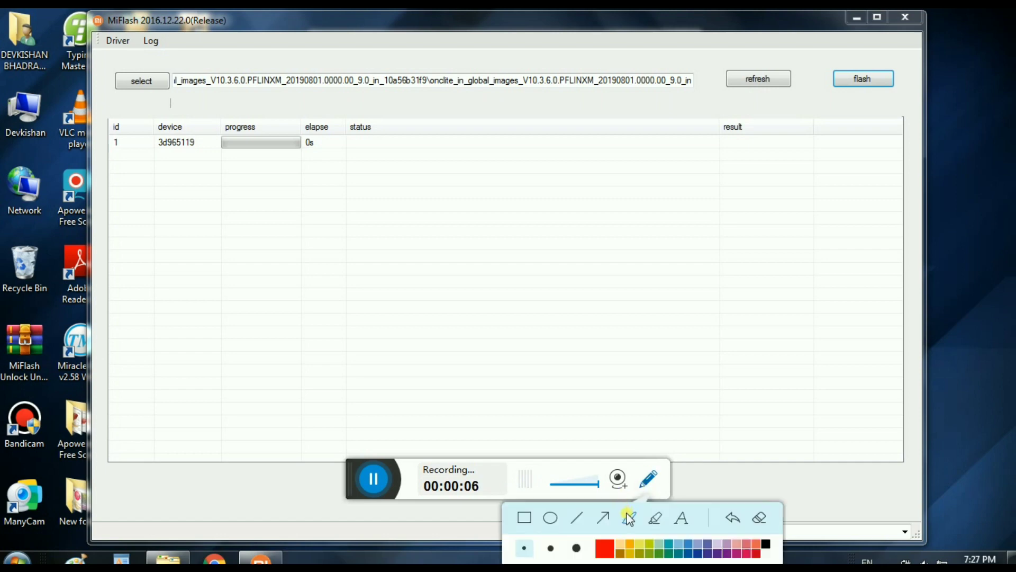
{"action": "left_click", "coordinate": [655, 482]}
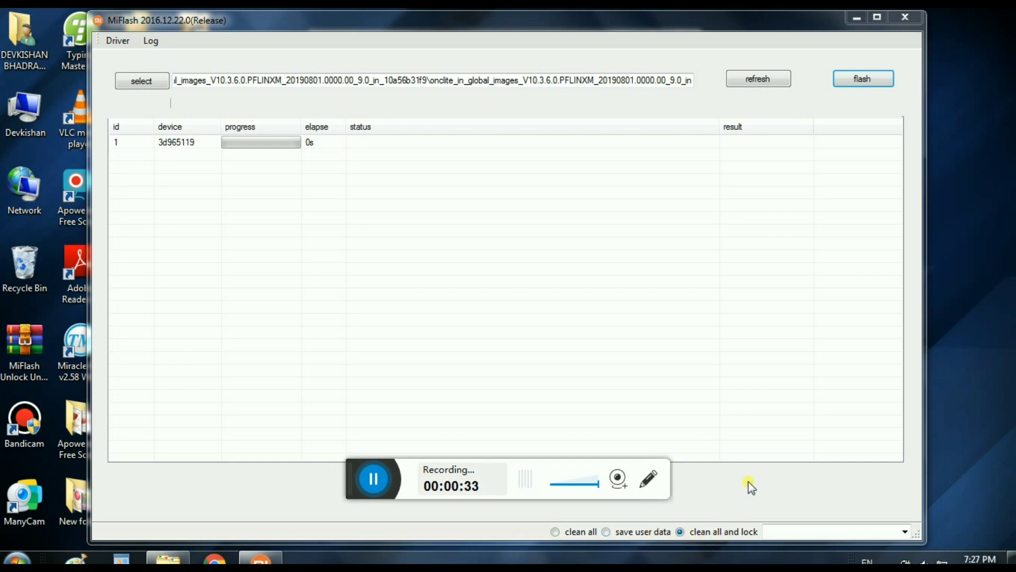
Step: Start flashing the loaded onclite firmware to the connected phone in MiFlash
{"action": "left_click", "coordinate": [839, 80]}
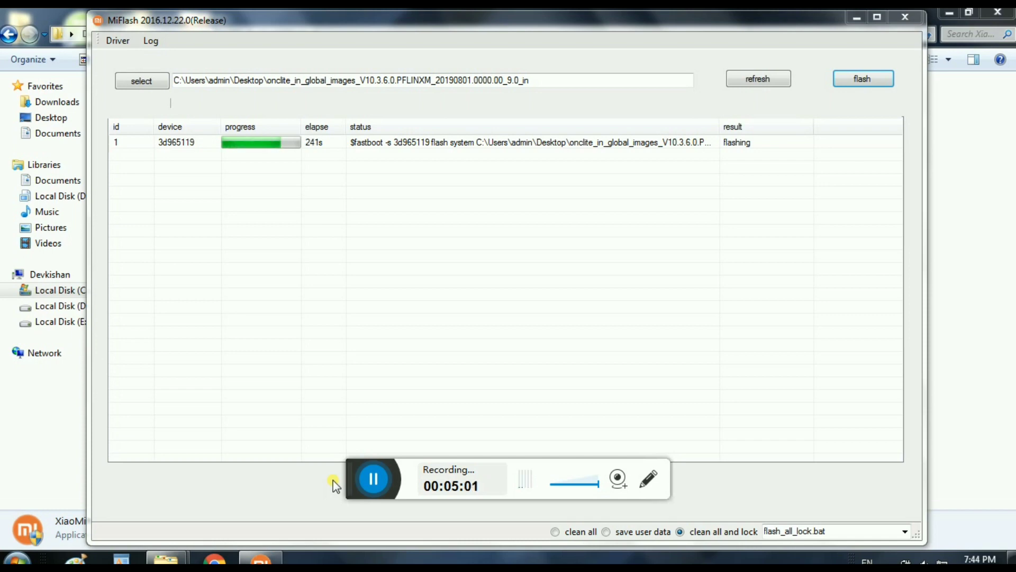
{"action": "left_click", "coordinate": [369, 488]}
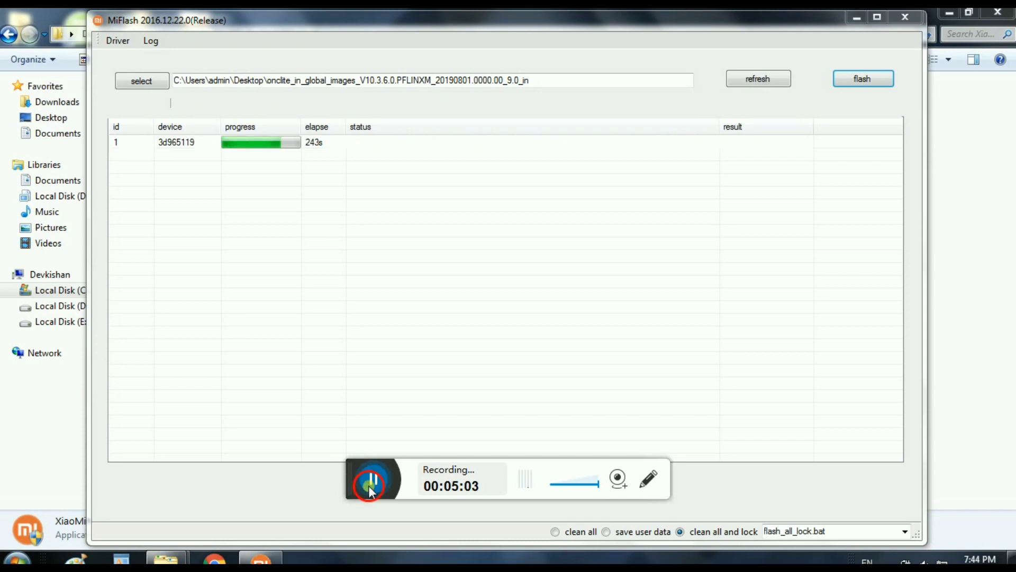